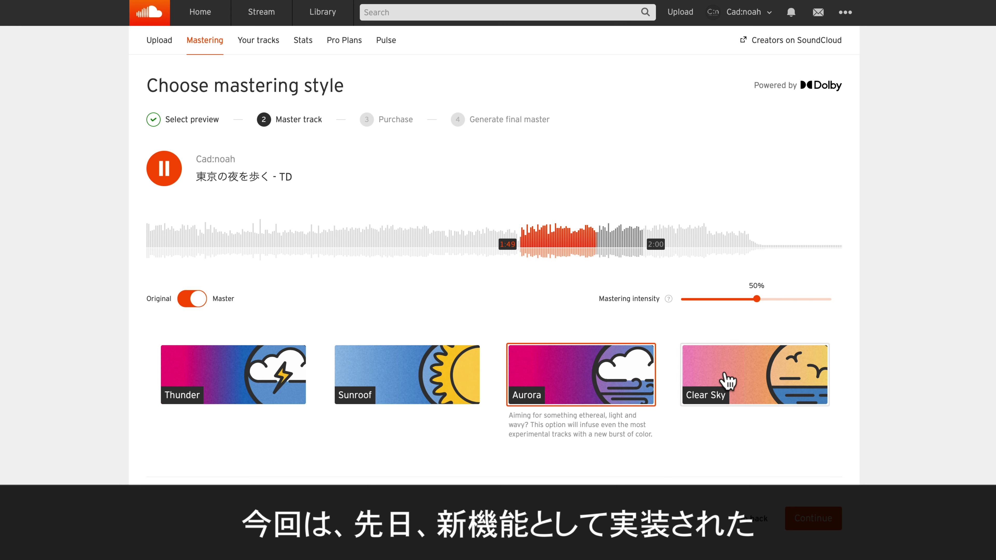
Choose the Clear Sky mastering style and raise the intensity slider to 53%.
{"action": "left_click", "coordinate": [717, 379]}
{"action": "left_click_drag", "start_coordinate": [756, 299], "coordinate": [831, 300]}
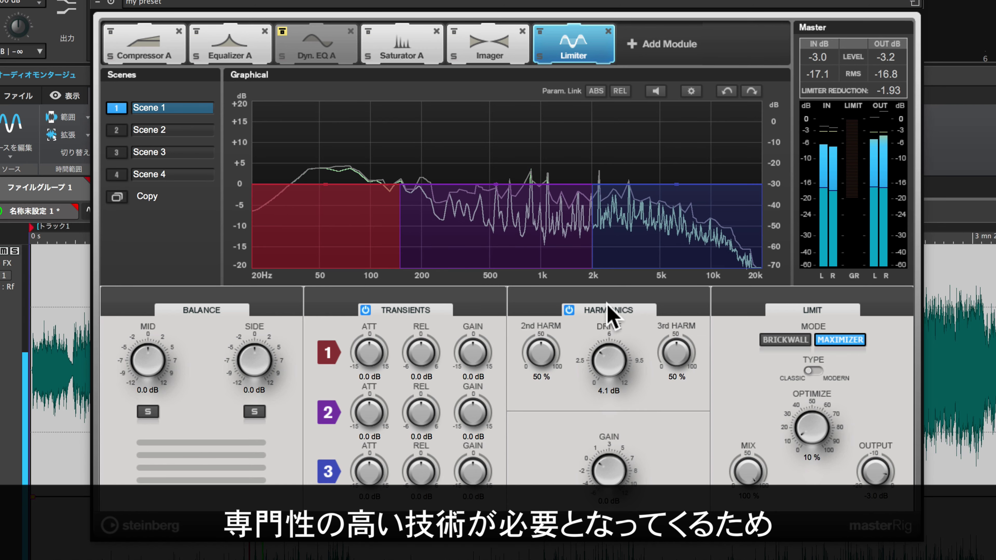
Raise the Master Rig Saturator/Harmonics DRIVE knob to about 6.9 dB.
{"action": "left_click_drag", "start_coordinate": [604, 355], "coordinate": [604, 342]}
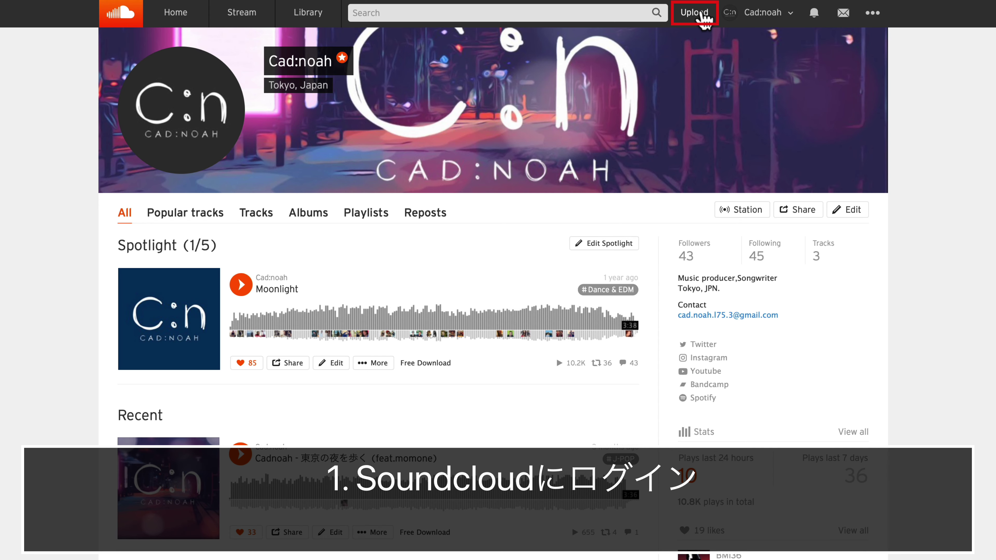
Upload Tokyo TD - MAIN.wav as the private track 東京の夜を歩く - TD and save it.
{"action": "left_click", "coordinate": [704, 18]}
{"action": "left_click", "coordinate": [524, 222]}
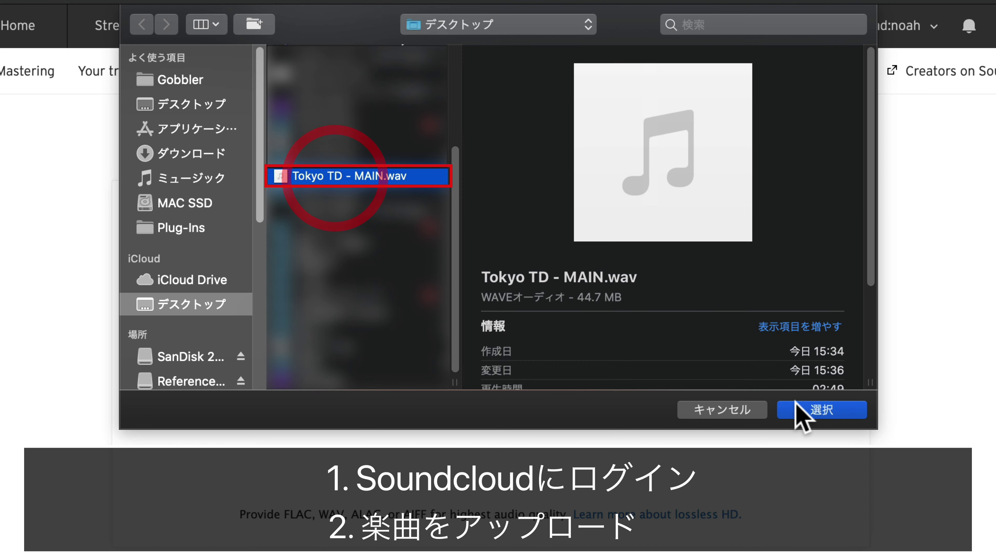
{"action": "left_click", "coordinate": [813, 407]}
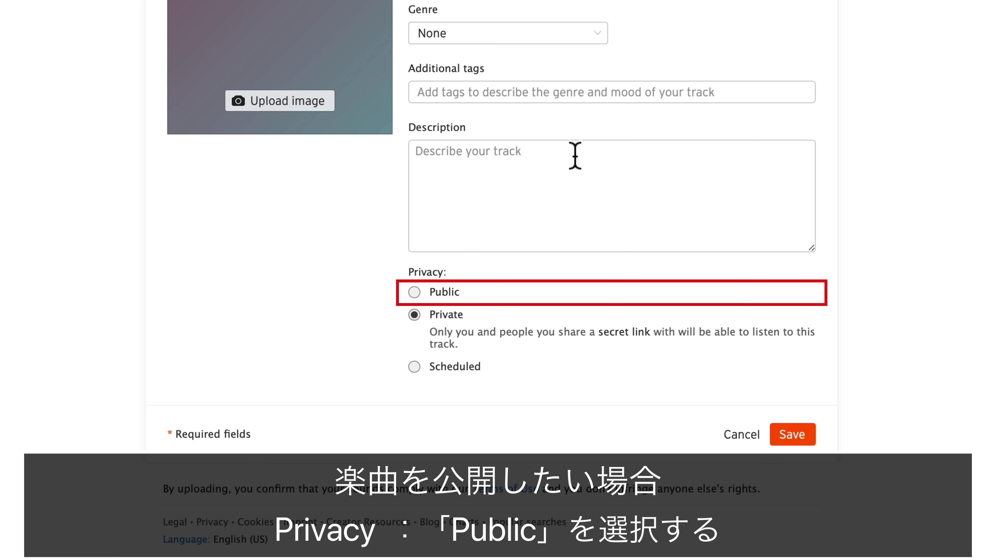
{"action": "left_click", "coordinate": [798, 432]}
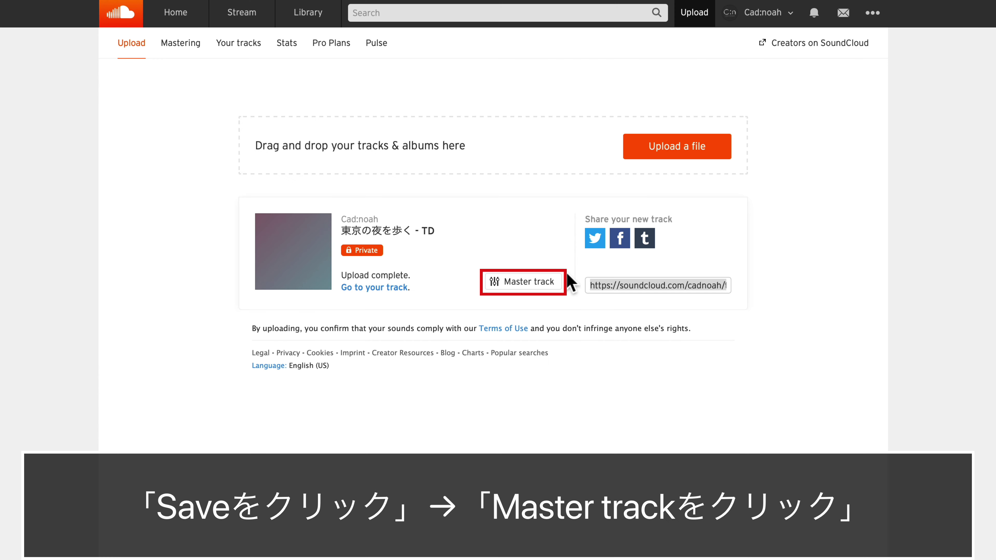
Begin mastering with the preview window moved to 1:30–2:00, audition it, then continue.
{"action": "left_click", "coordinate": [527, 283]}
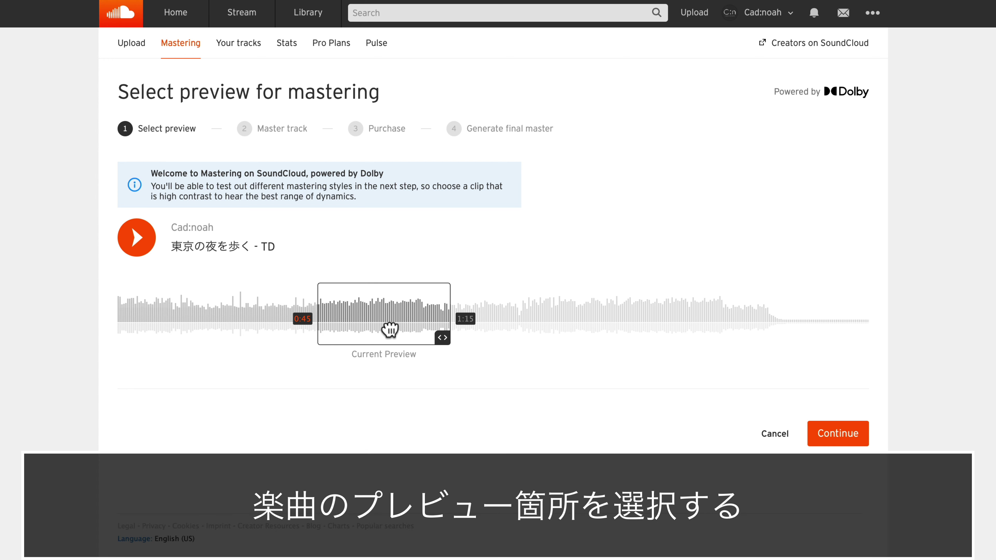
{"action": "left_click_drag", "start_coordinate": [391, 329], "coordinate": [600, 327]}
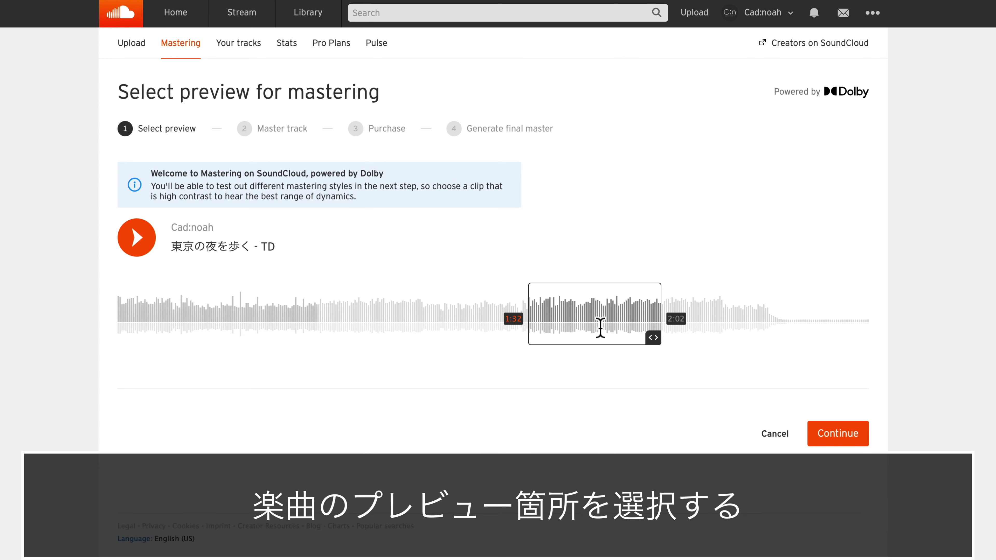
{"action": "left_click", "coordinate": [562, 328]}
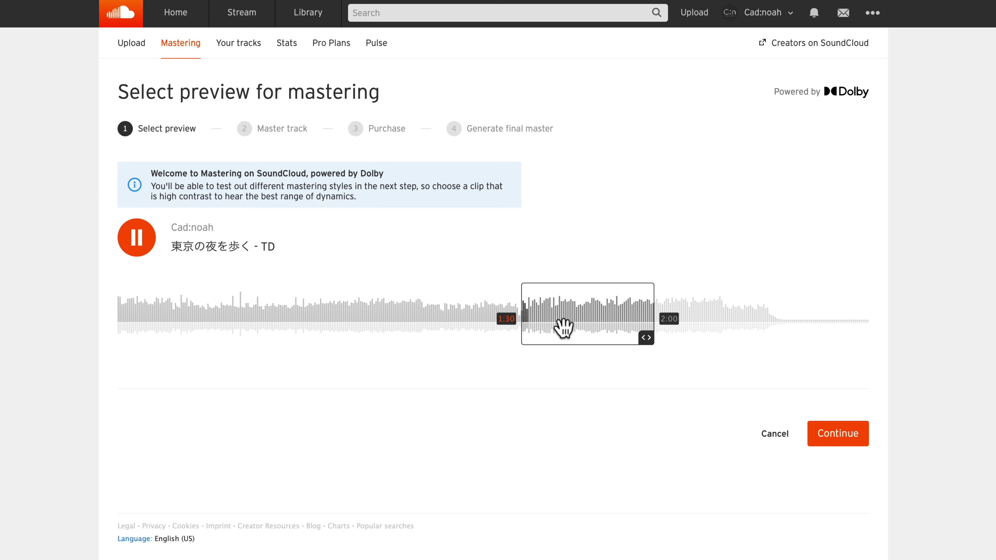
{"action": "left_click", "coordinate": [140, 232]}
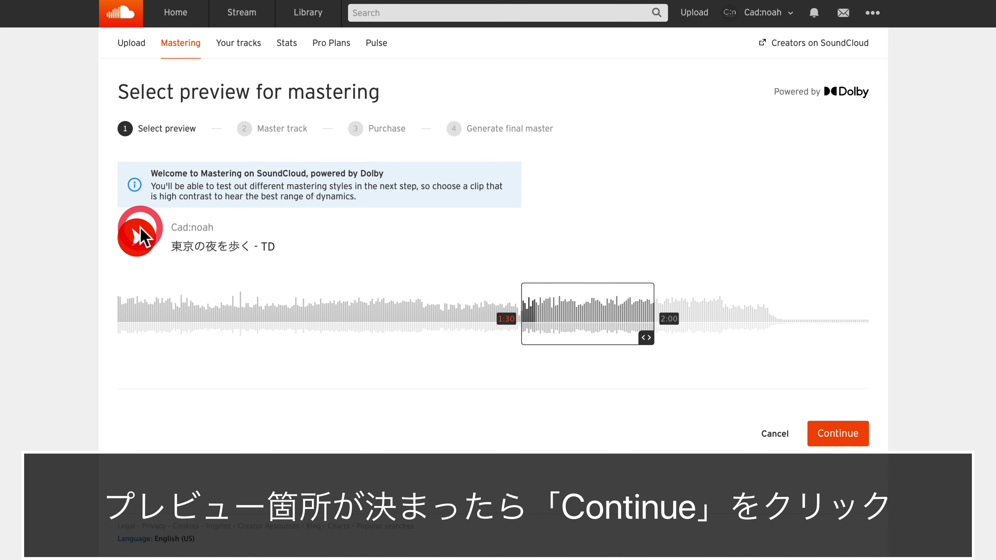
{"action": "left_click", "coordinate": [828, 434]}
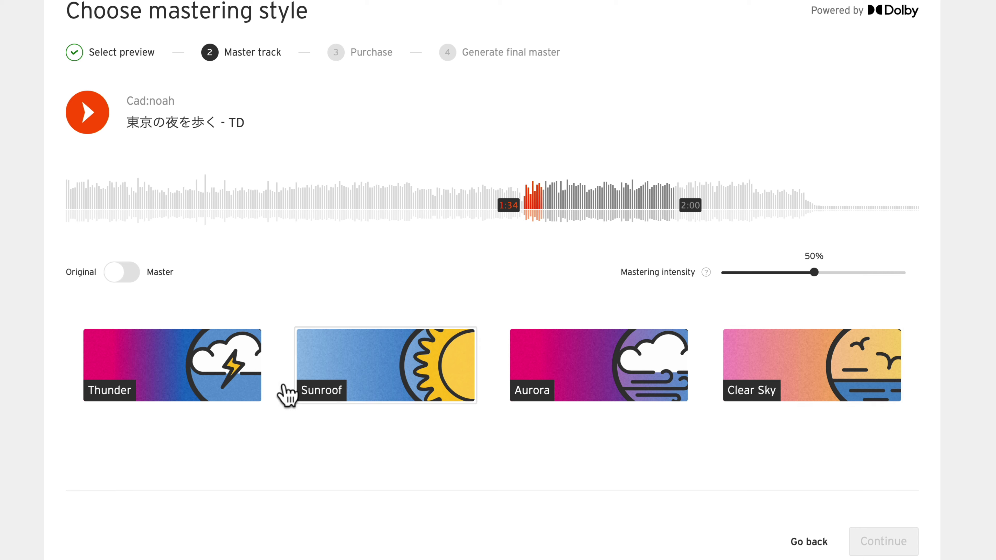
Audition Thunder against the original, try Sunroof and Aurora, then select Clear Sky.
{"action": "left_click", "coordinate": [133, 361]}
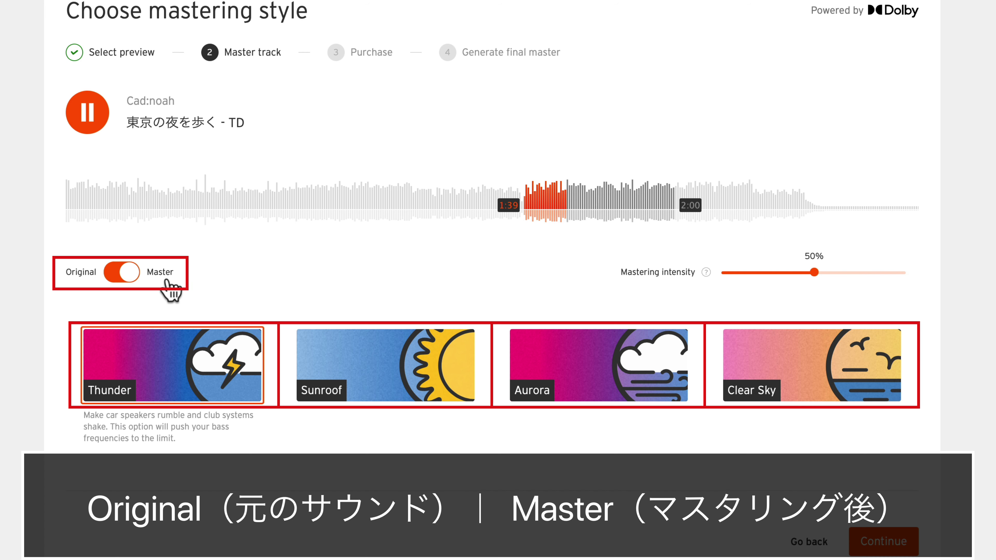
{"action": "left_click", "coordinate": [129, 276]}
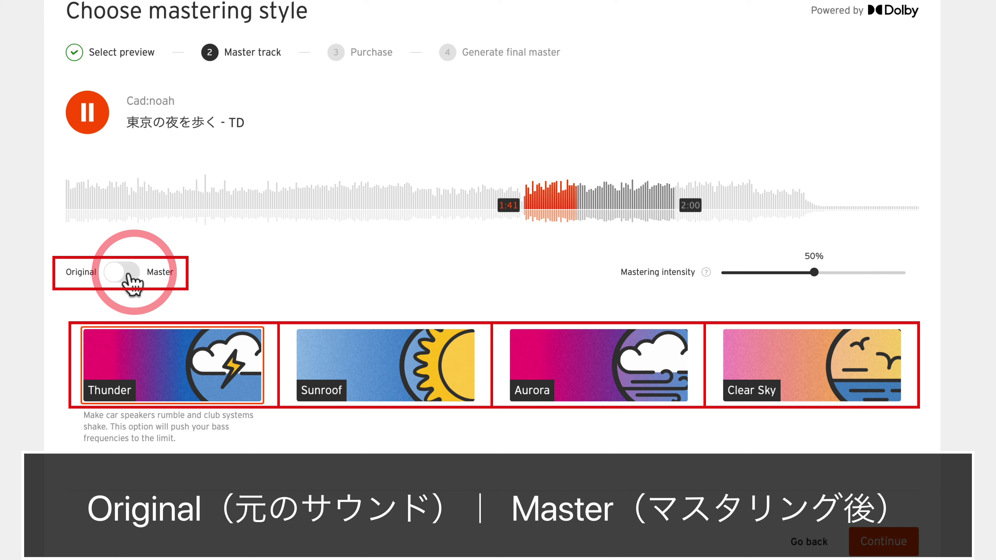
{"action": "left_click", "coordinate": [128, 274]}
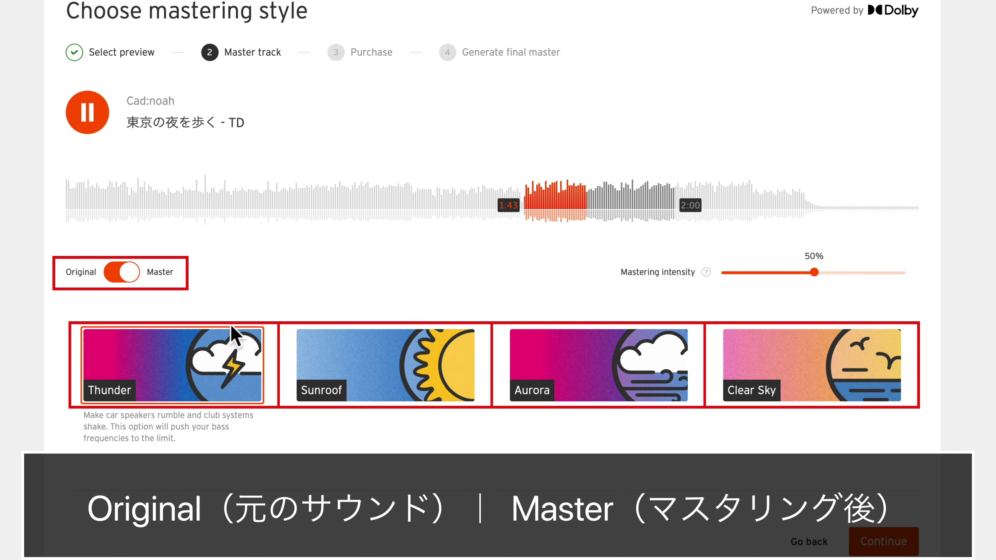
{"action": "left_click", "coordinate": [367, 361]}
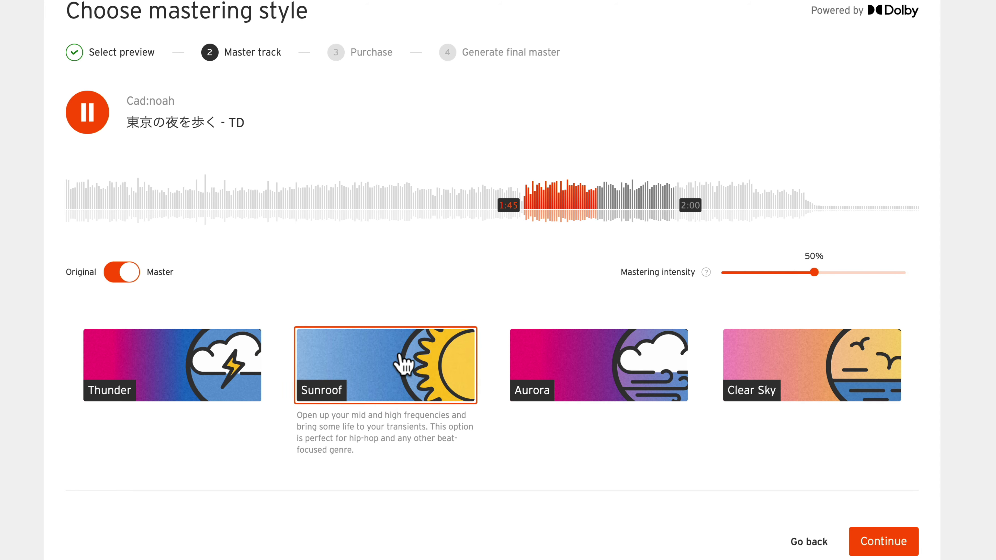
{"action": "left_click", "coordinate": [564, 369]}
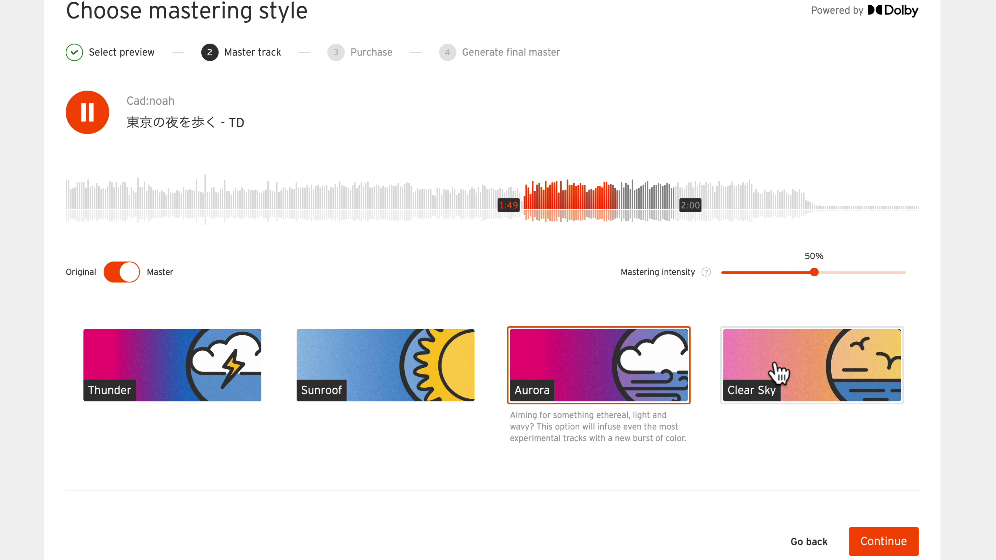
{"action": "left_click", "coordinate": [775, 372]}
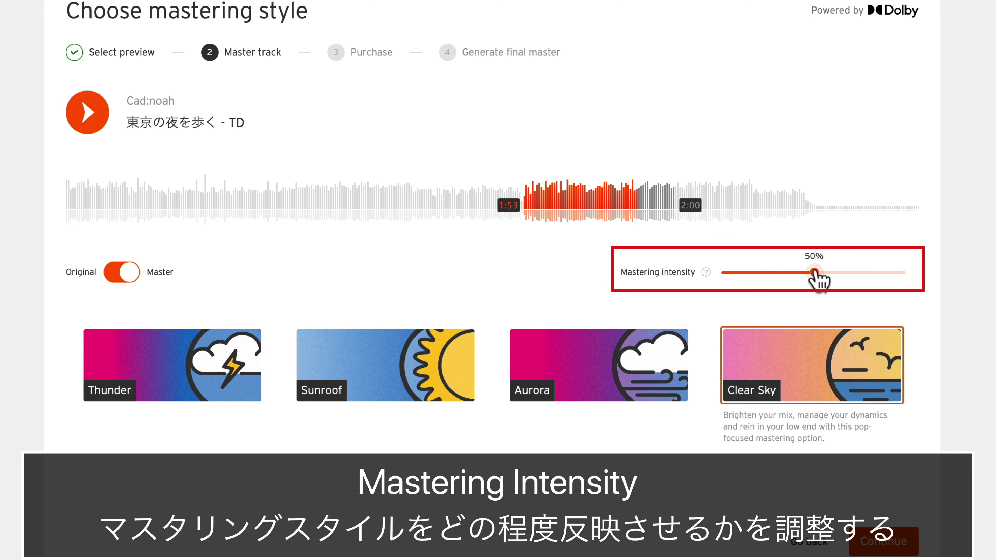
Compare intensity levels and set the Thunder style to 100% mastering intensity.
{"action": "mouse_move", "coordinate": [815, 273]}
{"action": "left_mouse_down"}
{"action": "mouse_move", "coordinate": [906, 274]}
{"action": "mouse_move", "coordinate": [702, 289]}
{"action": "left_mouse_up"}
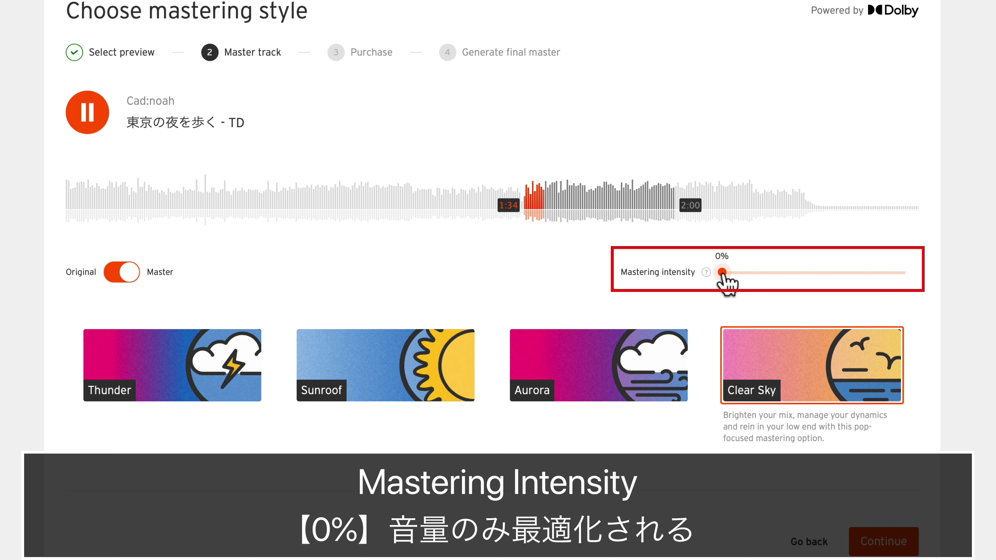
{"action": "left_click_drag", "start_coordinate": [723, 274], "coordinate": [907, 274]}
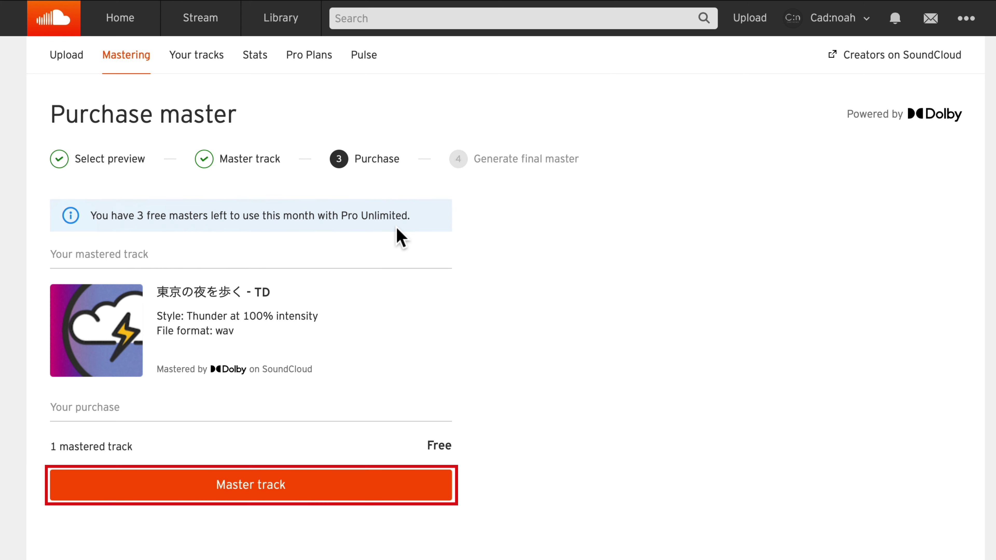
Generate the final Thunder-style master of 東京の夜を歩く - TD.
{"action": "left_click", "coordinate": [207, 491]}
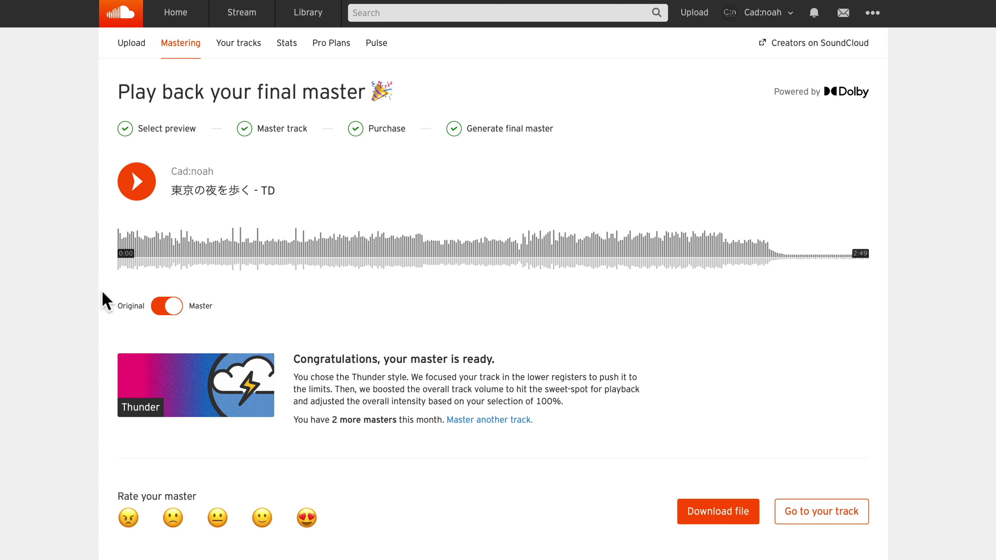
Play the finished master, then go to the 東京の夜を歩く track page.
{"action": "left_click", "coordinate": [131, 185]}
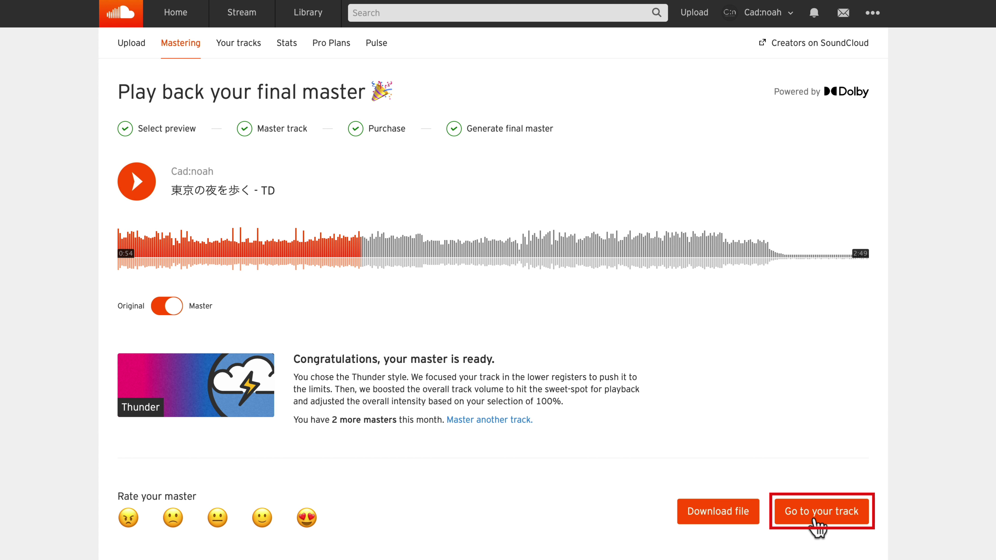
{"action": "left_click", "coordinate": [815, 520]}
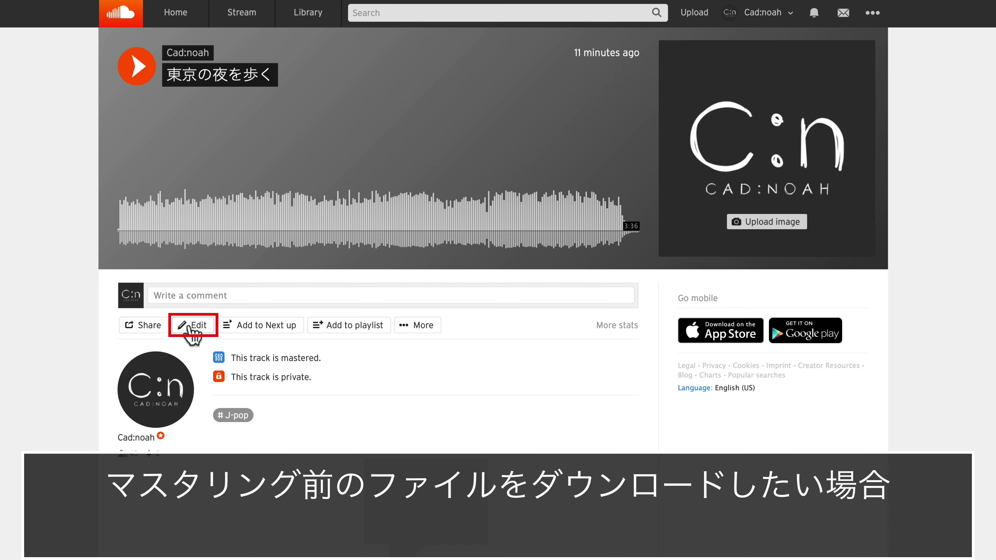
From the track's edit form, open Download file and select the Pre-master version.
{"action": "left_click", "coordinate": [191, 327]}
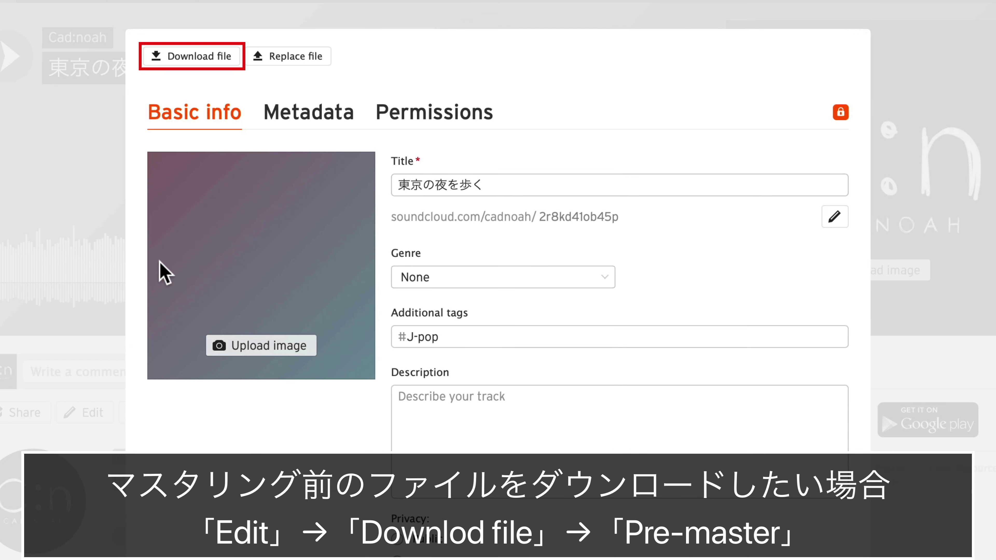
{"action": "left_click", "coordinate": [171, 60]}
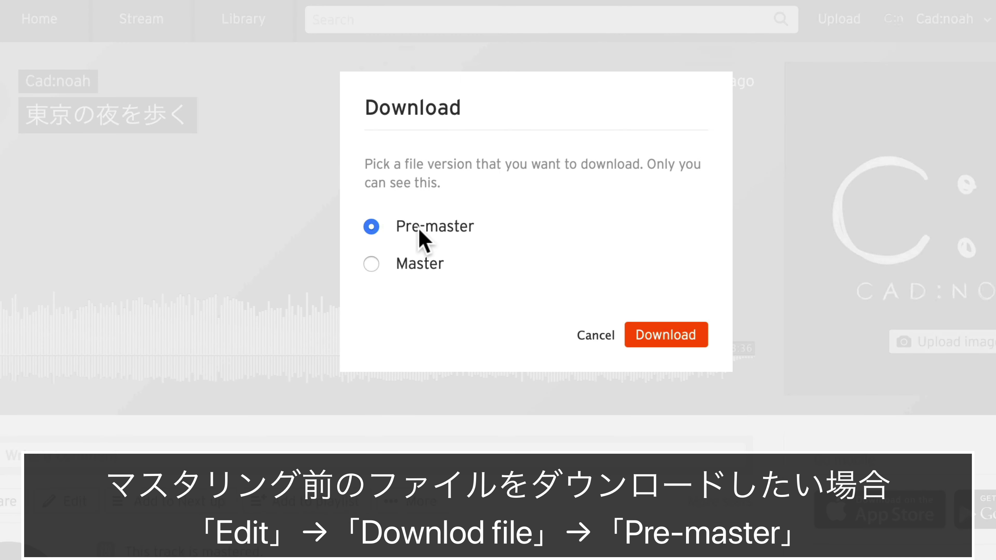
{"action": "left_click", "coordinate": [416, 265]}
{"action": "left_click", "coordinate": [419, 229]}
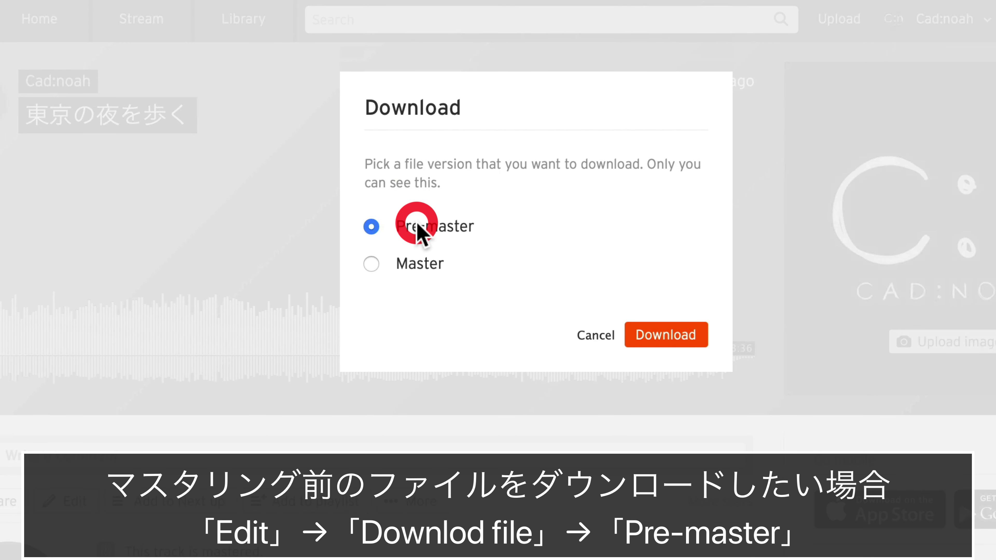